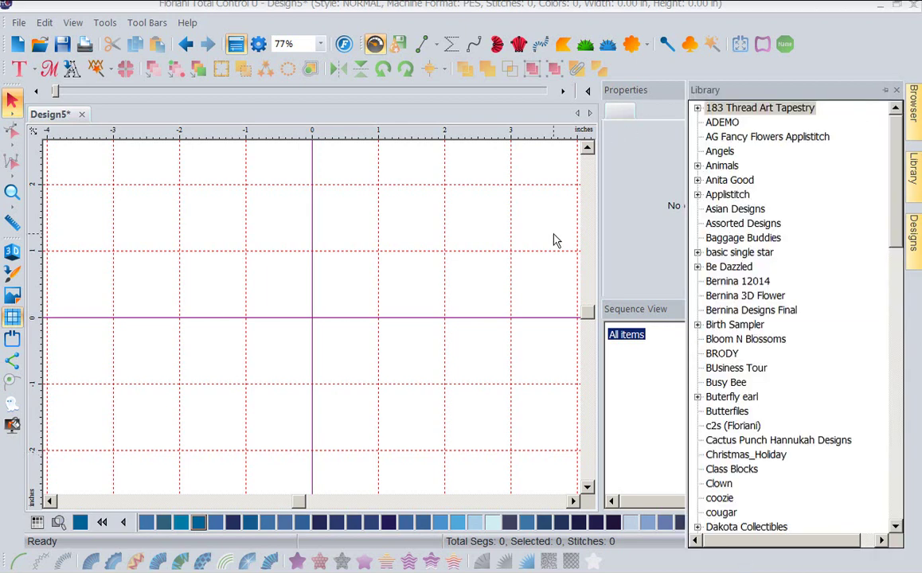
Step: Open the October2014 collection under October in the library's Free Monthly Designs
{"action": "mouse_move", "coordinate": [913, 163]}
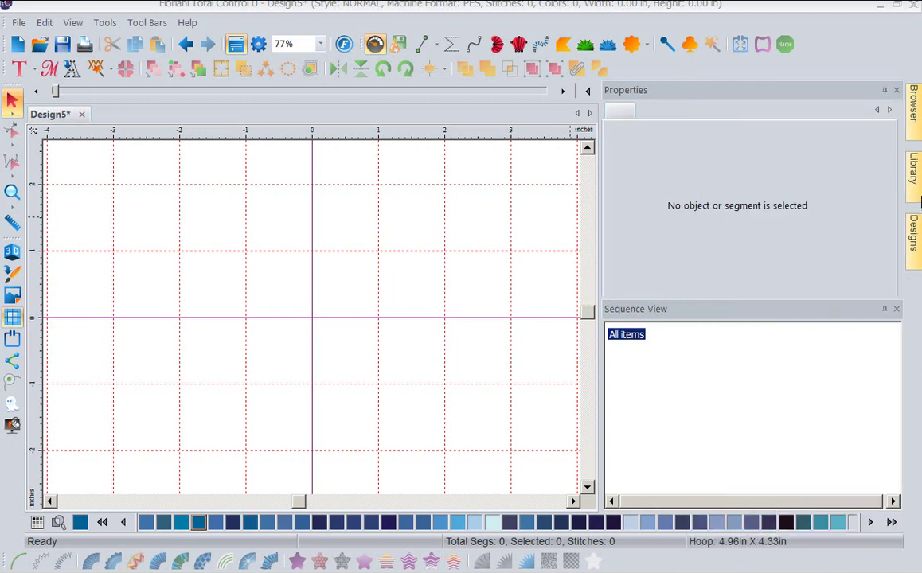
{"action": "mouse_move", "coordinate": [911, 181]}
{"action": "left_click_drag", "start_coordinate": [896, 180], "coordinate": [892, 316]}
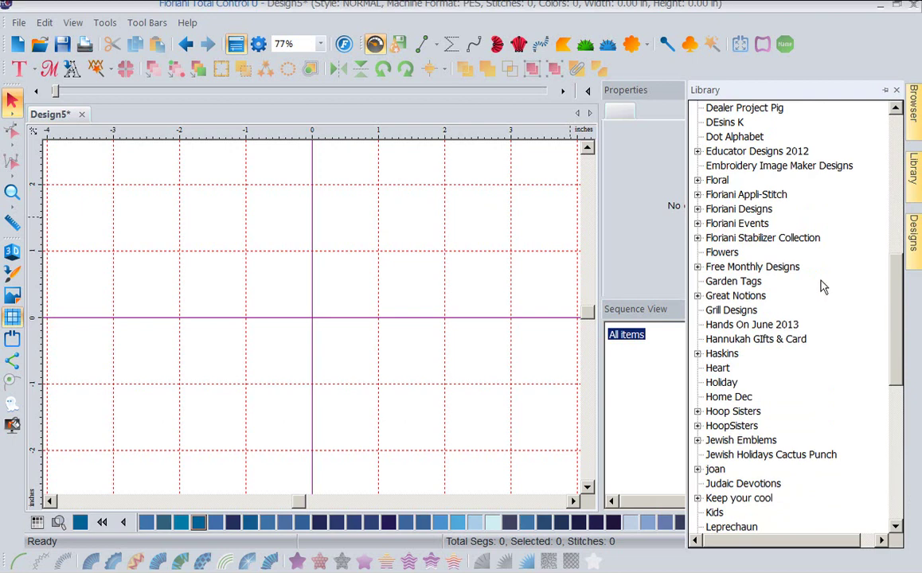
{"action": "left_click", "coordinate": [698, 268]}
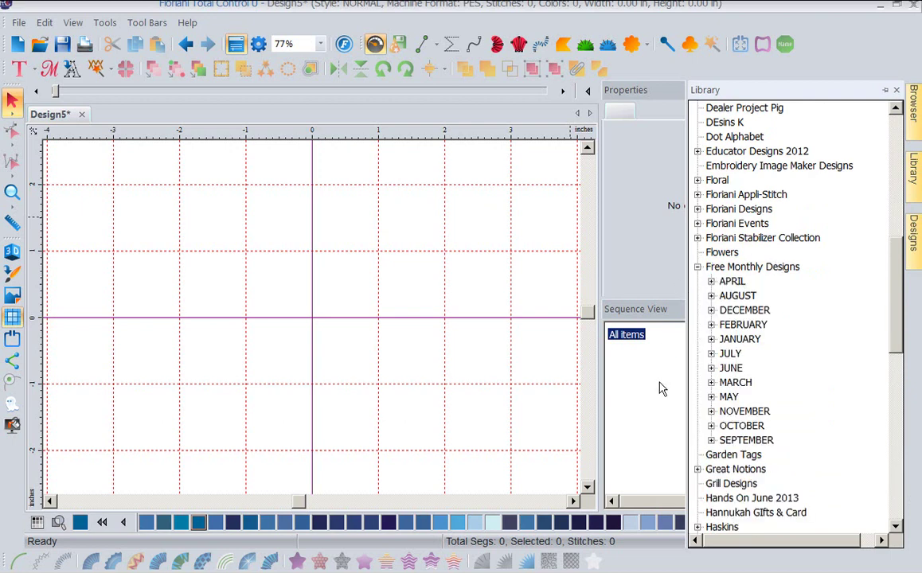
{"action": "left_click", "coordinate": [712, 426]}
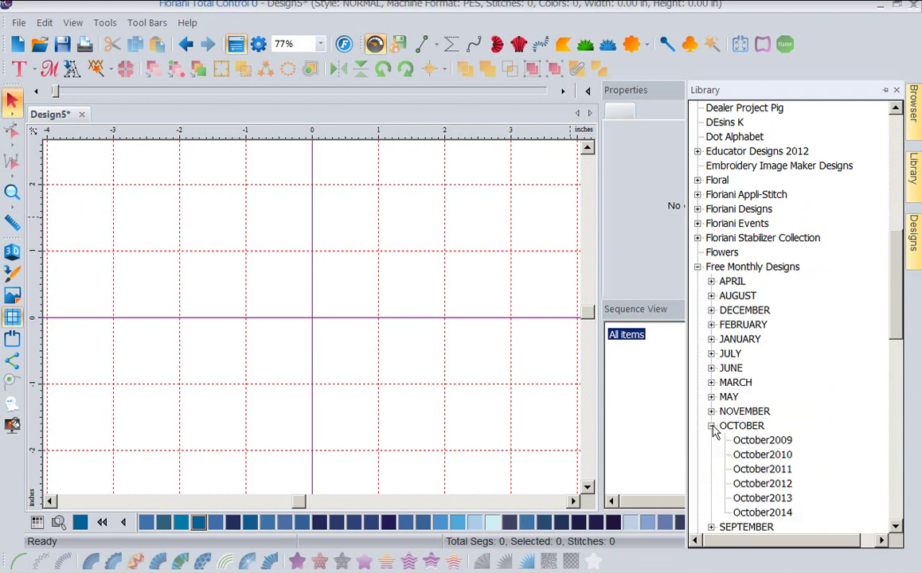
{"action": "left_click", "coordinate": [765, 514]}
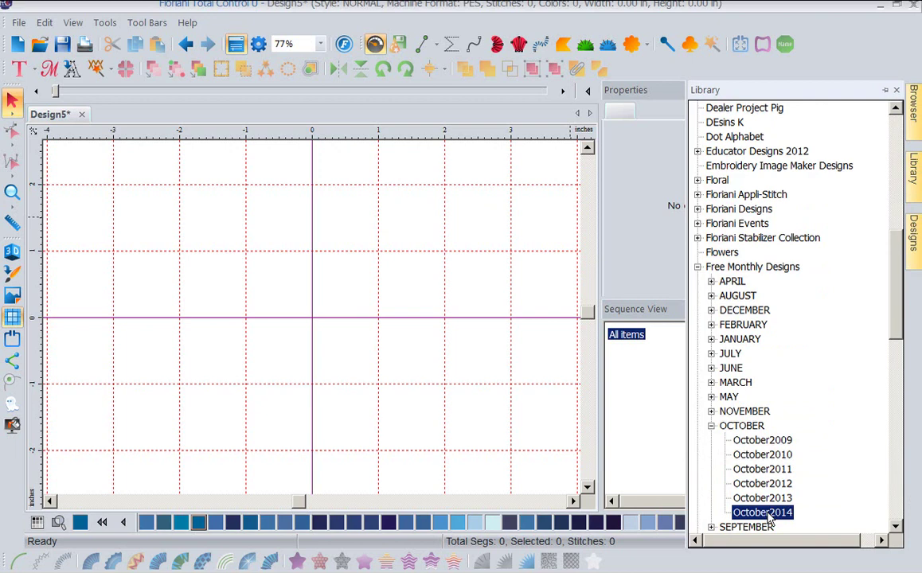
Step: Place the 9298-stitch Halloween Witch design from the October2014 collection in the empty workspace
{"action": "left_click", "coordinate": [916, 239]}
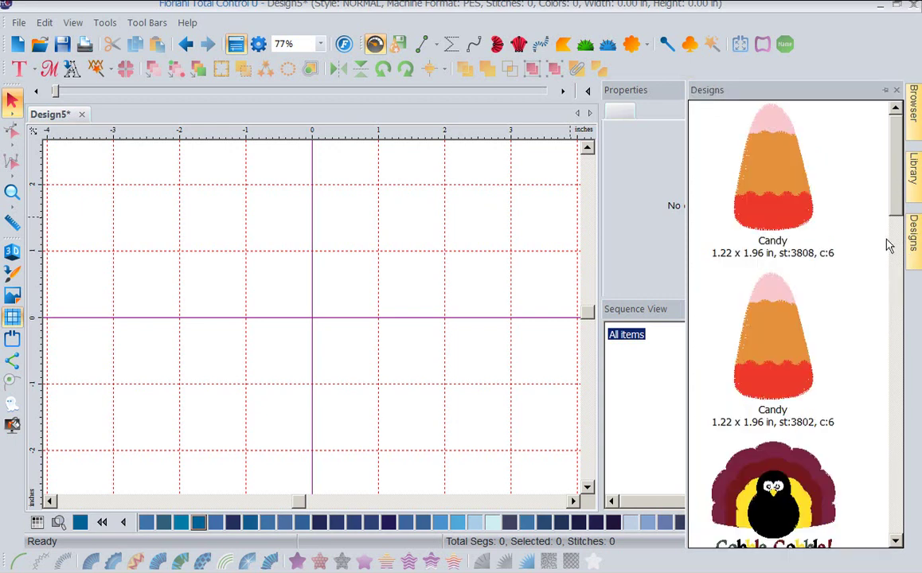
{"action": "scroll", "coordinate": [892, 235], "scroll_direction": "down", "scroll_amount": 3}
{"action": "left_click_drag", "start_coordinate": [892, 236], "coordinate": [887, 358]}
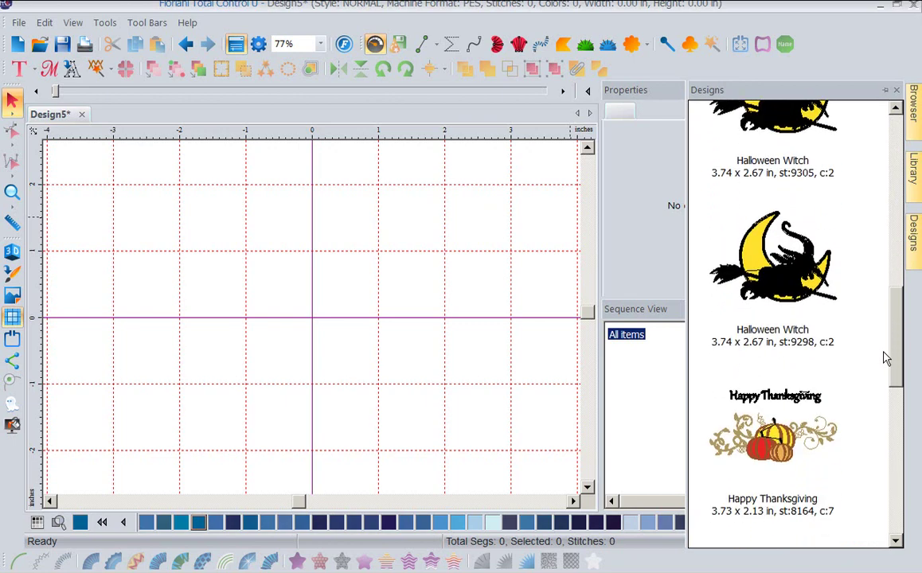
{"action": "left_click_drag", "start_coordinate": [783, 283], "coordinate": [333, 329]}
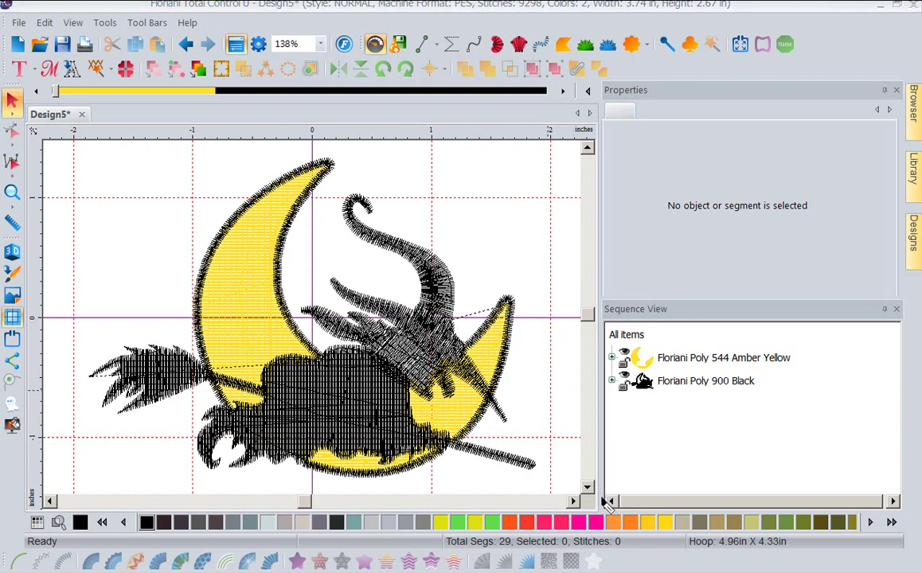
Step: Select the whole witch design and resize it to a height of 3.5 in with its aspect ratio maintained
{"action": "mouse_move", "coordinate": [606, 450]}
{"action": "left_mouse_down"}
{"action": "mouse_move", "coordinate": [604, 301]}
{"action": "mouse_move", "coordinate": [664, 307]}
{"action": "left_mouse_up"}
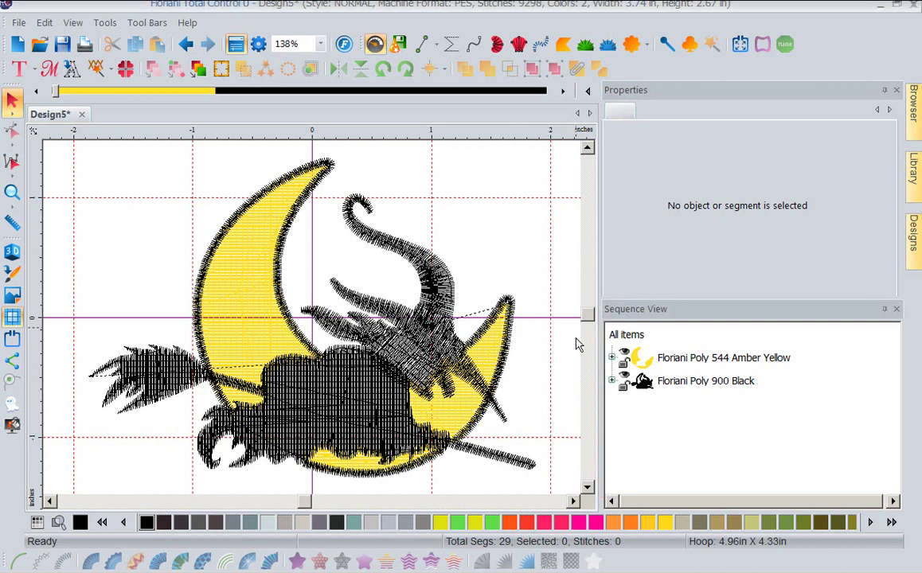
{"action": "left_click", "coordinate": [629, 335]}
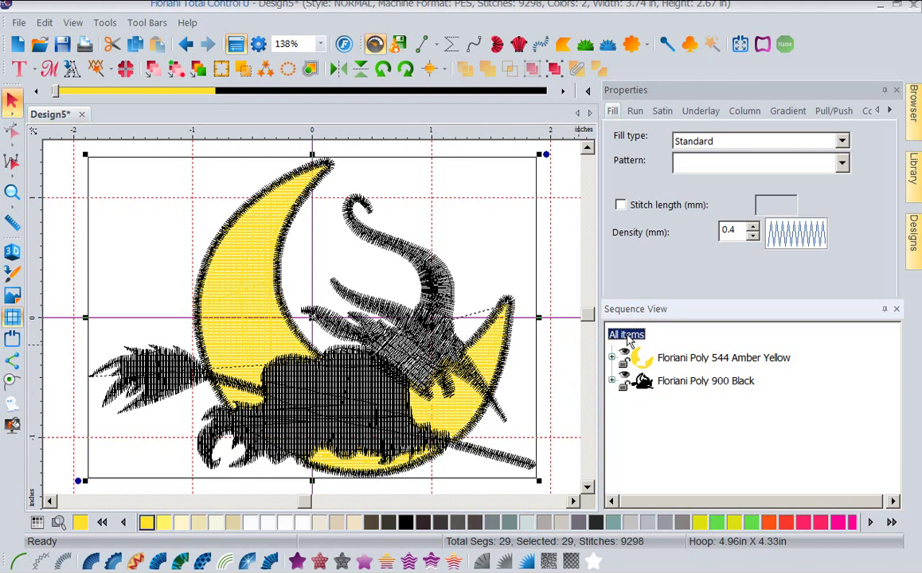
{"action": "left_click", "coordinate": [890, 110]}
{"action": "left_click", "coordinate": [890, 111]}
{"action": "left_click", "coordinate": [890, 111]}
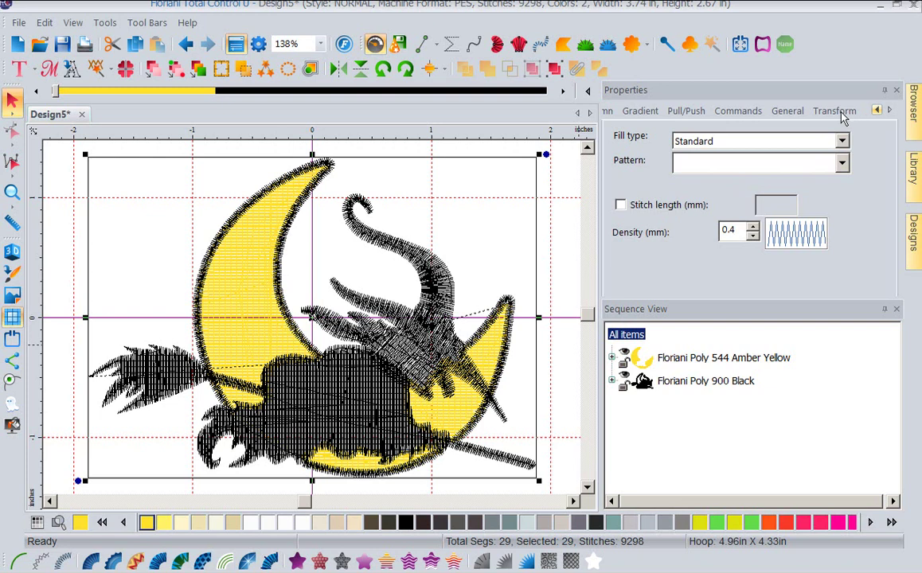
{"action": "scroll", "coordinate": [842, 117], "scroll_direction": "up", "scroll_amount": 1}
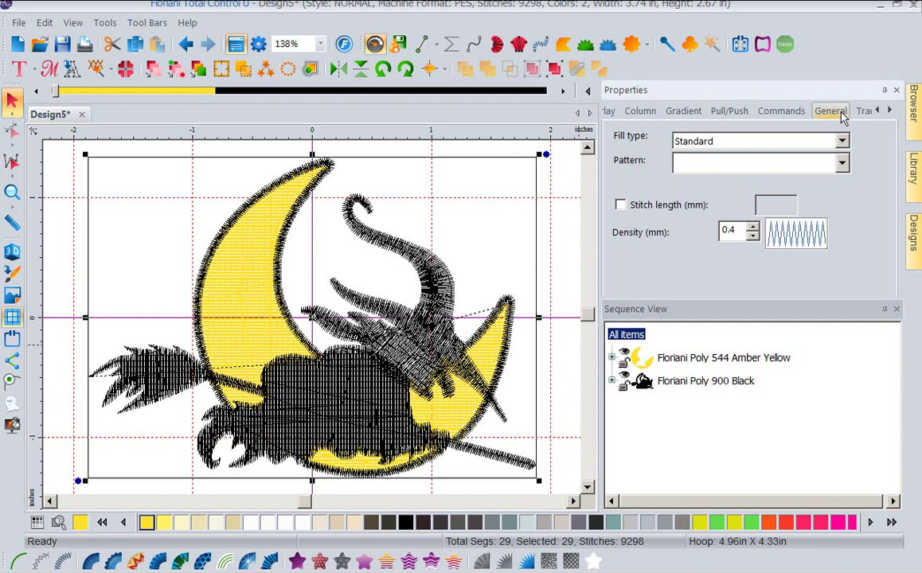
{"action": "left_click", "coordinate": [865, 113]}
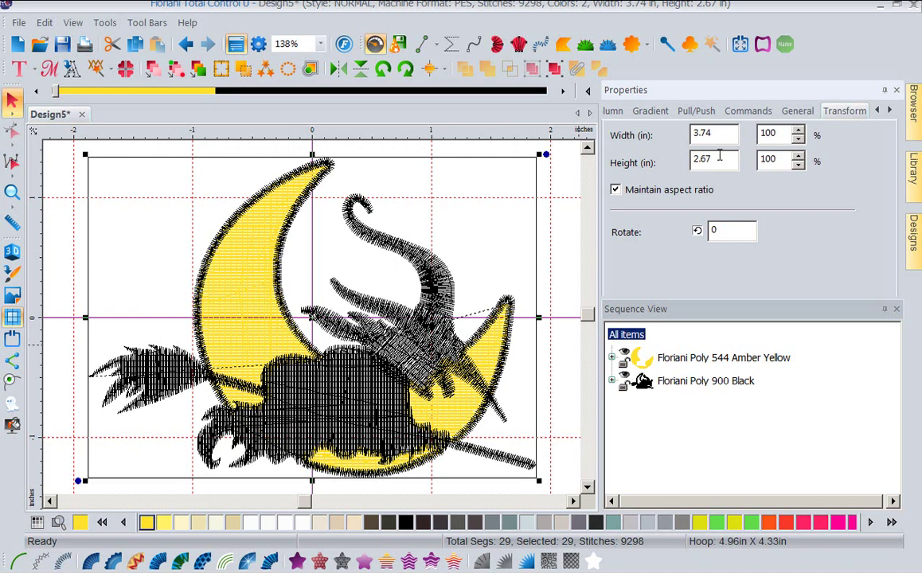
{"action": "key", "text": "Tab"}
{"action": "type", "text": "3.5"}
{"action": "left_click_drag", "start_coordinate": [698, 298], "coordinate": [698, 371]}
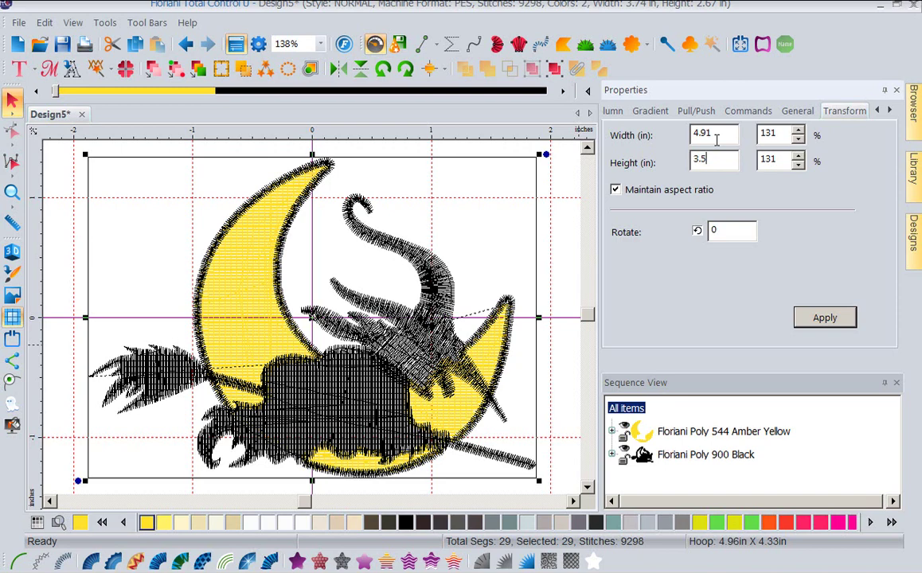
{"action": "left_click", "coordinate": [825, 318]}
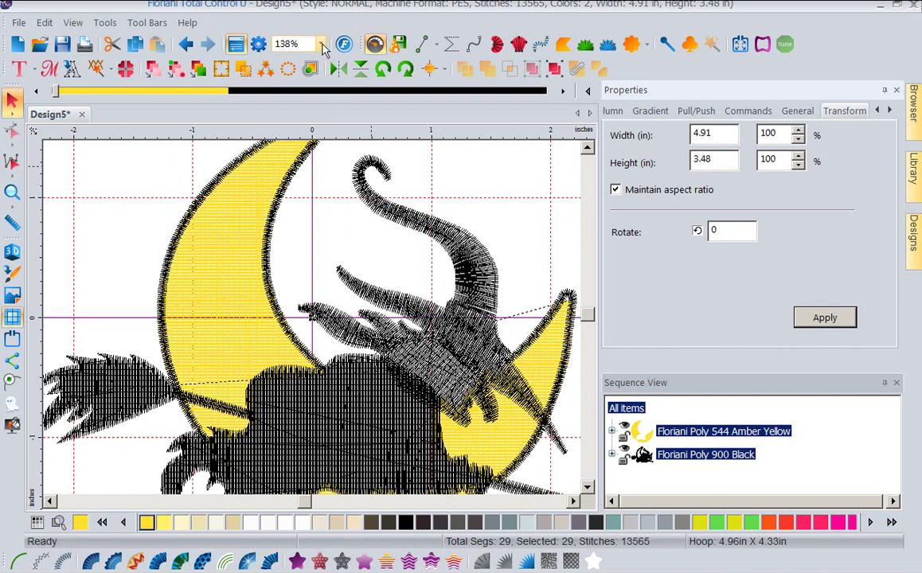
Step: Fit the enlarged design in the view and turn on the 3D stitch display
{"action": "left_click", "coordinate": [321, 44]}
{"action": "left_click", "coordinate": [293, 87]}
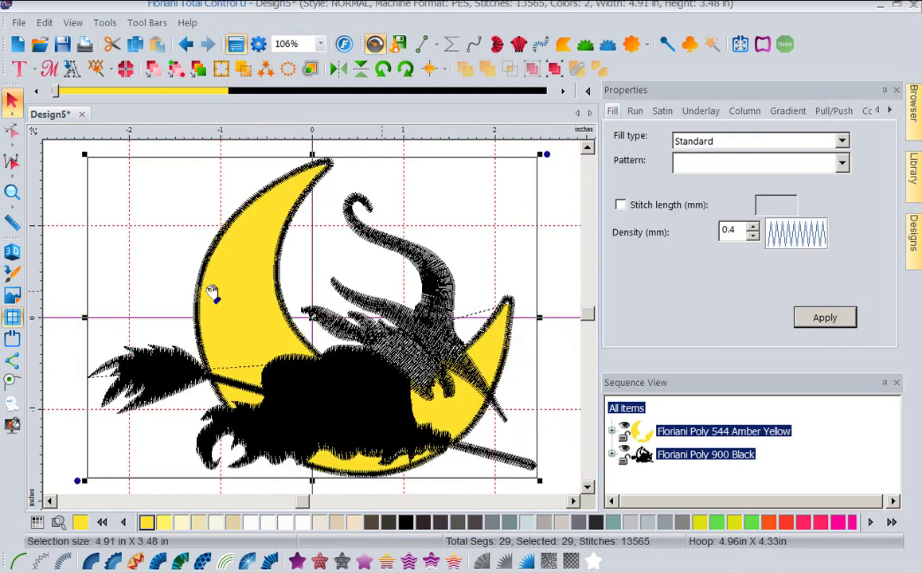
{"action": "left_click", "coordinate": [12, 252]}
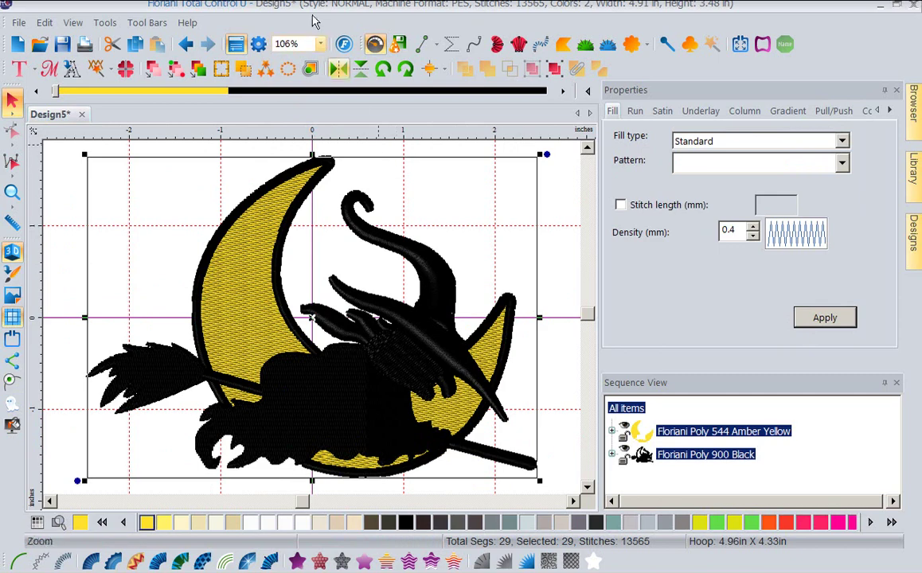
Step: Scale the design up proportionally by its corner to about 6.32 x 4.48 in and show its transform values
{"action": "left_click", "coordinate": [320, 43]}
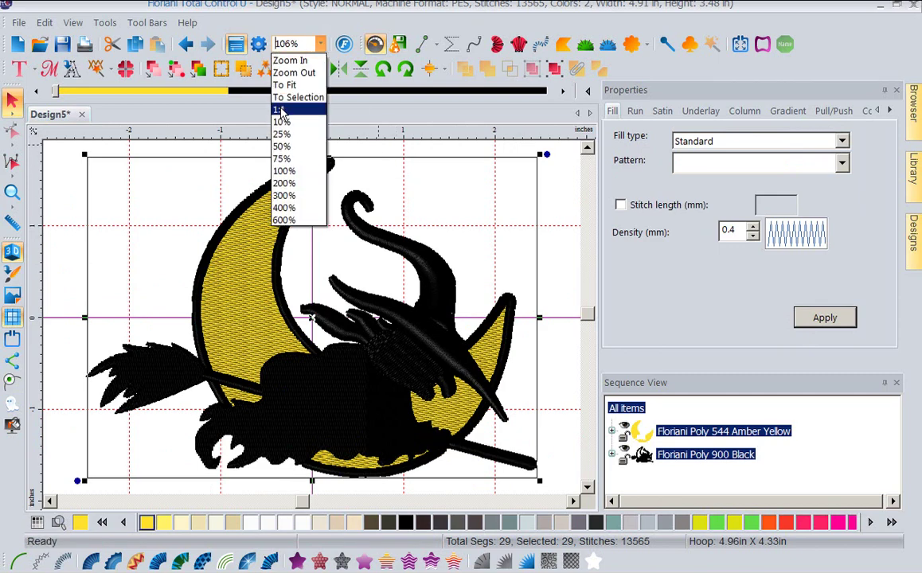
{"action": "left_click", "coordinate": [297, 73]}
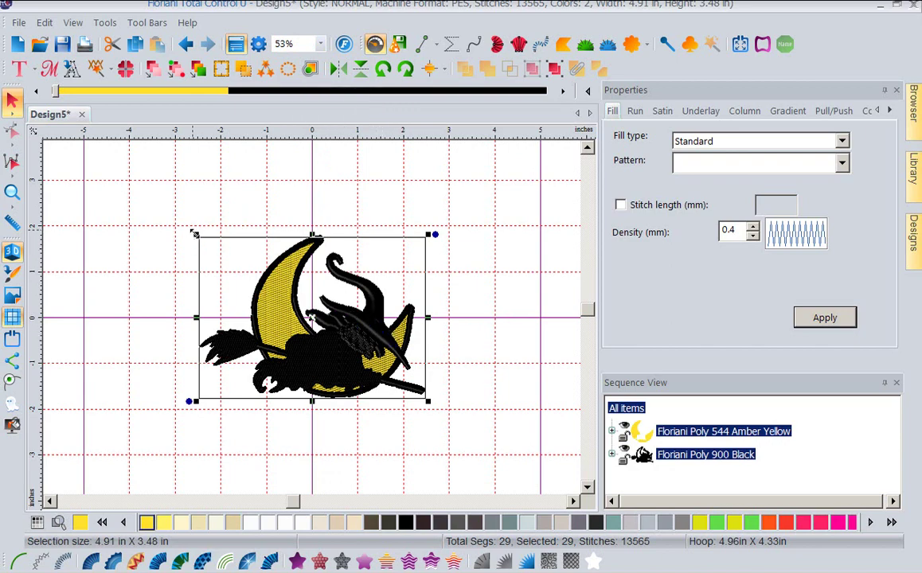
{"action": "left_click_drag", "start_coordinate": [196, 235], "coordinate": [142, 171]}
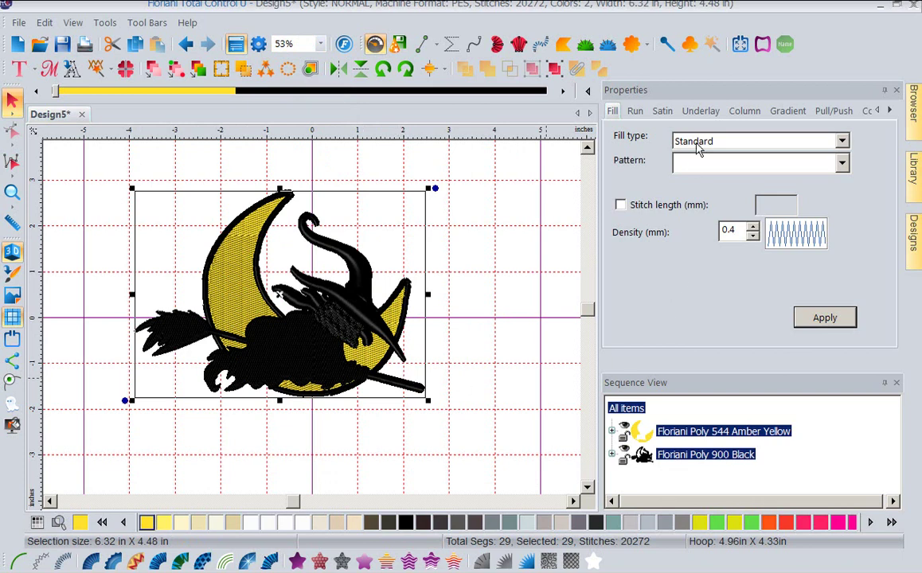
{"action": "left_click", "coordinate": [890, 111]}
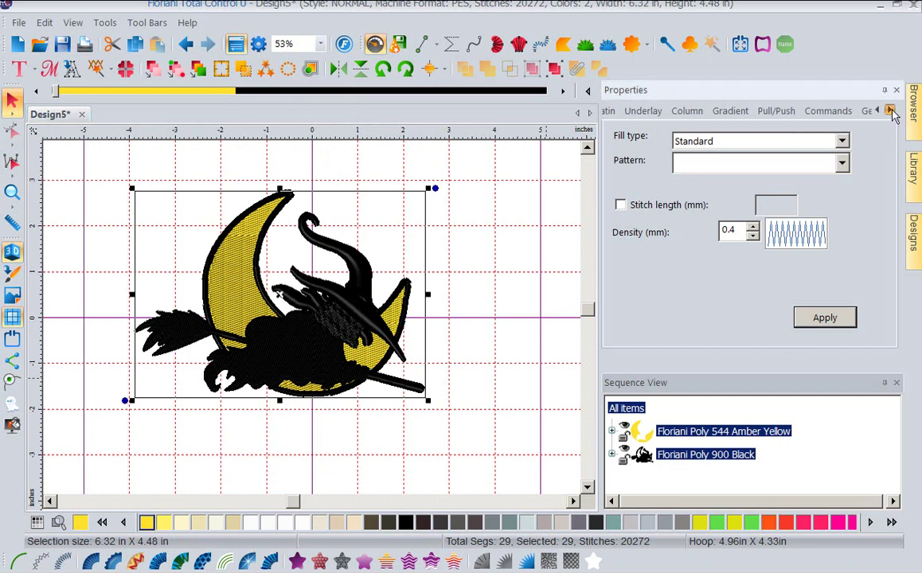
{"action": "left_click", "coordinate": [890, 111]}
{"action": "left_click", "coordinate": [838, 113]}
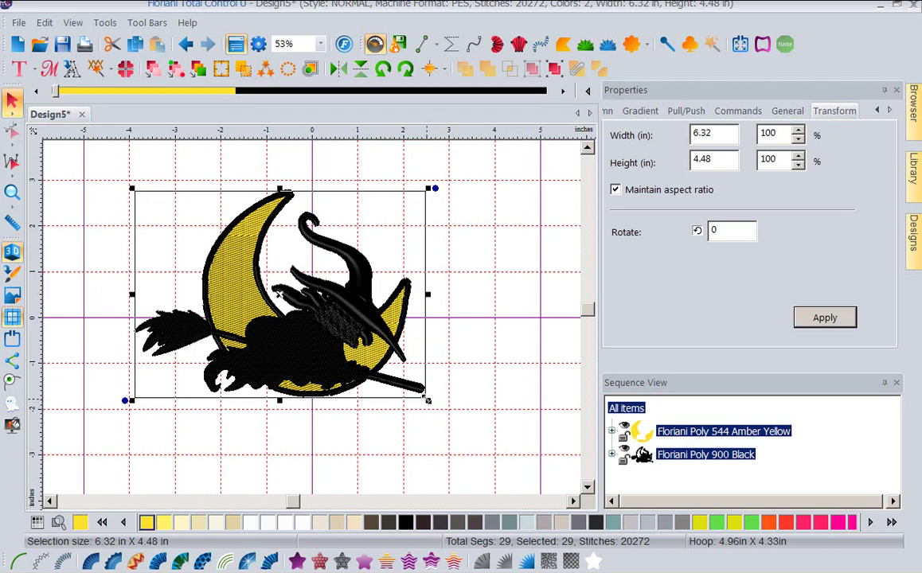
Step: Shrink the design slightly by its corner, and stretch its sides freehand to about 8.10 in wide and 5.23 in high
{"action": "left_click_drag", "start_coordinate": [428, 400], "coordinate": [440, 369]}
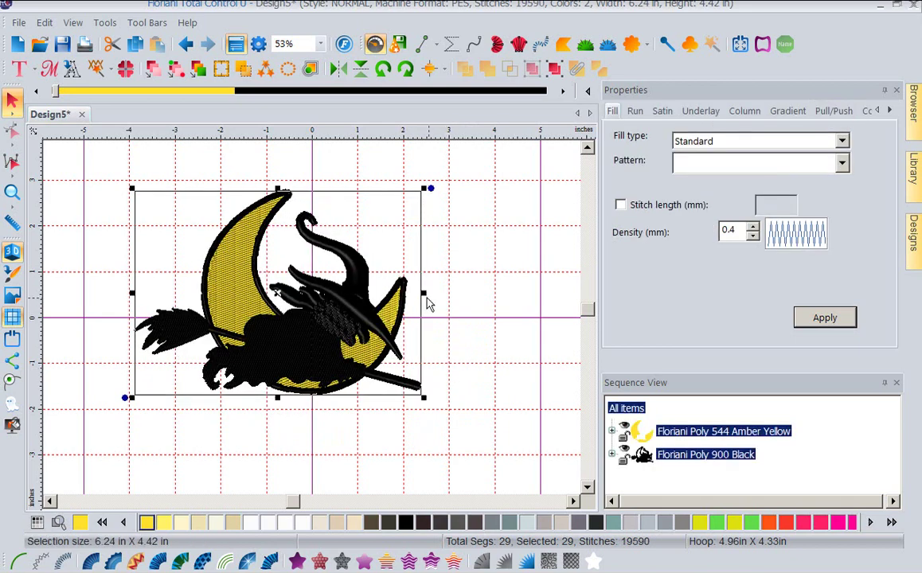
{"action": "left_click_drag", "start_coordinate": [422, 293], "coordinate": [508, 278]}
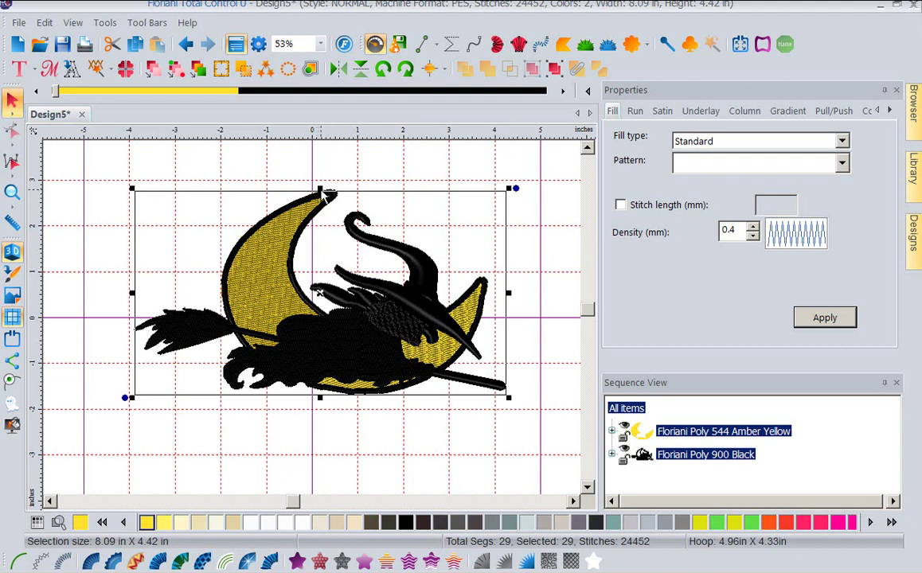
{"action": "left_click_drag", "start_coordinate": [321, 192], "coordinate": [323, 152]}
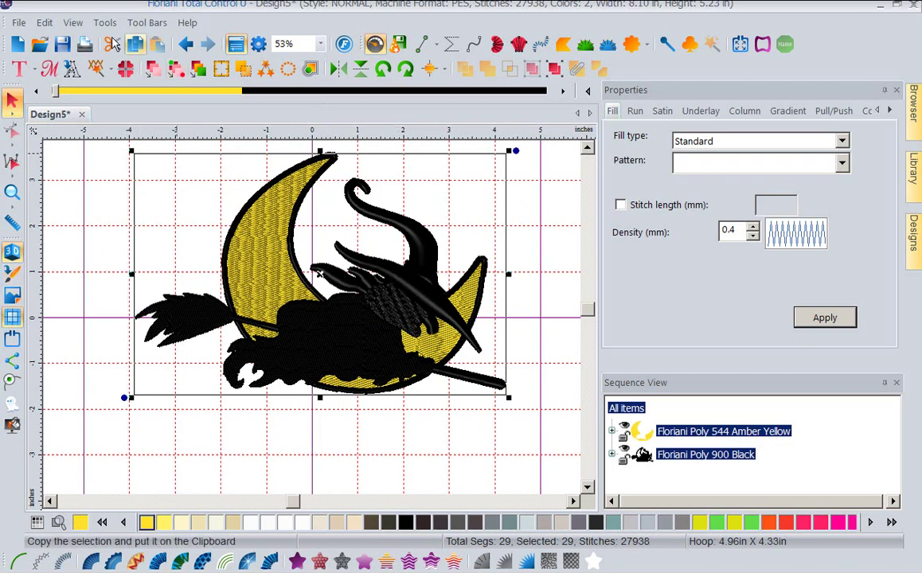
Step: Select the 100mm X 100mm hoop in PES format and fit the design to it
{"action": "left_click", "coordinate": [74, 25]}
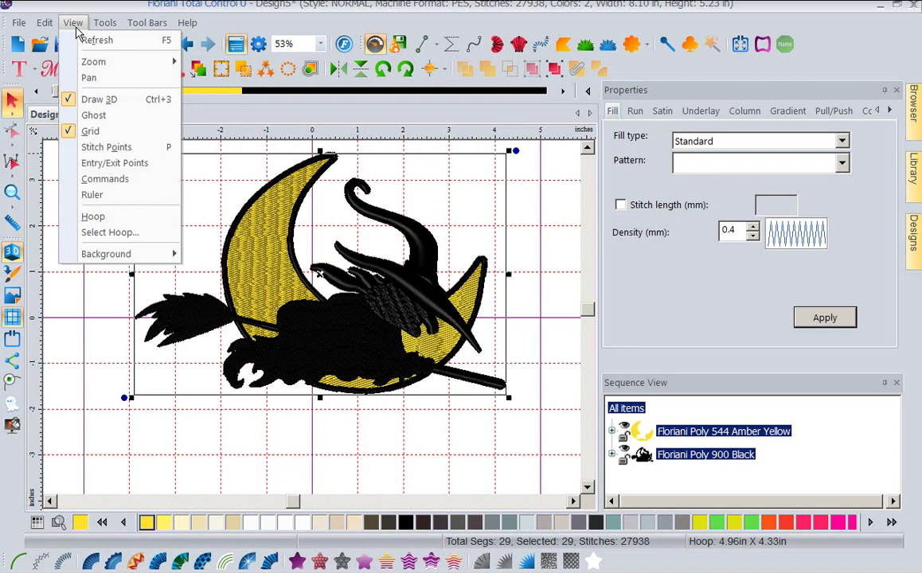
{"action": "left_click", "coordinate": [99, 237]}
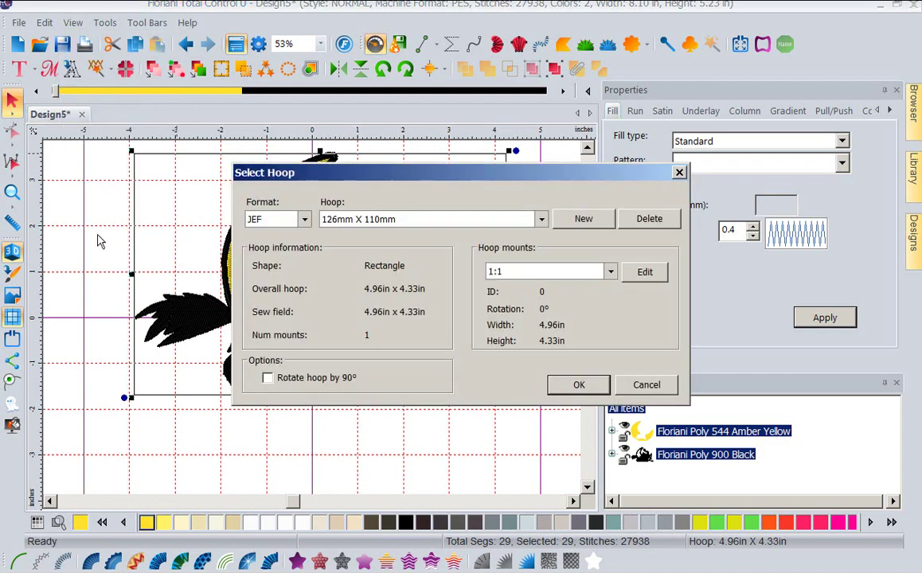
{"action": "left_click", "coordinate": [305, 220]}
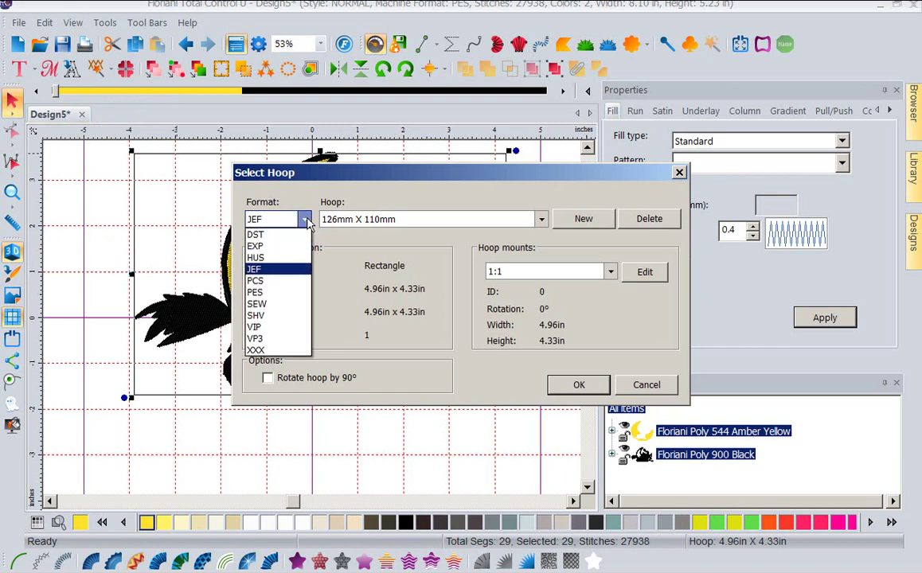
{"action": "left_click", "coordinate": [257, 292]}
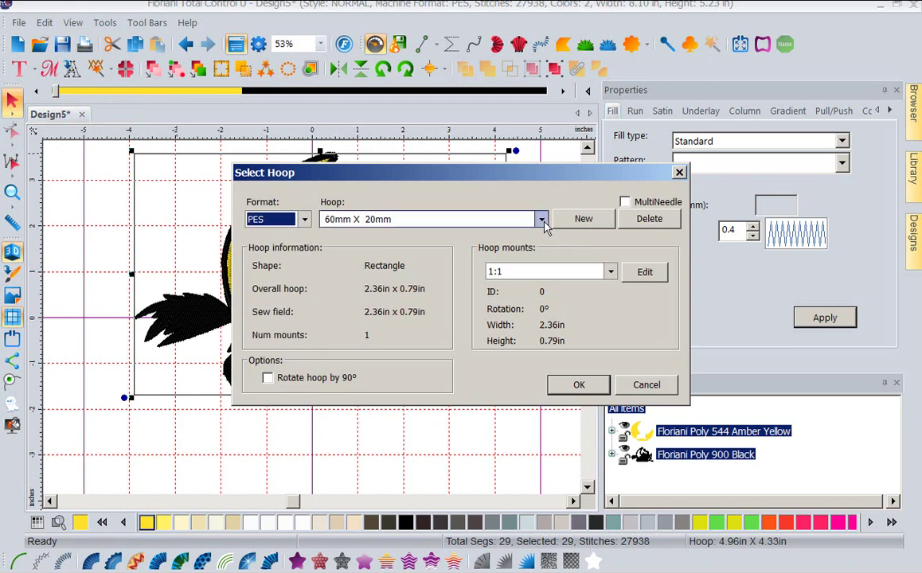
{"action": "left_click", "coordinate": [542, 221]}
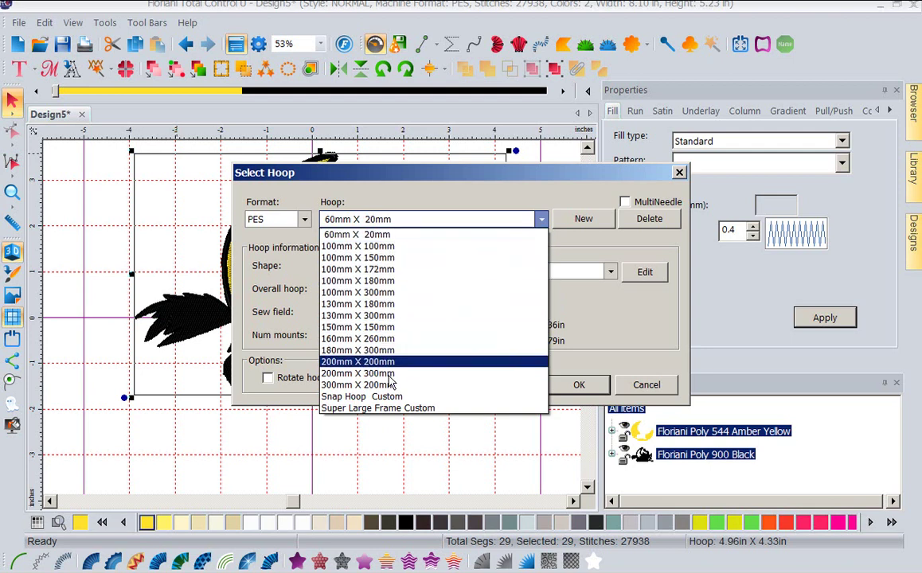
{"action": "left_click", "coordinate": [361, 249]}
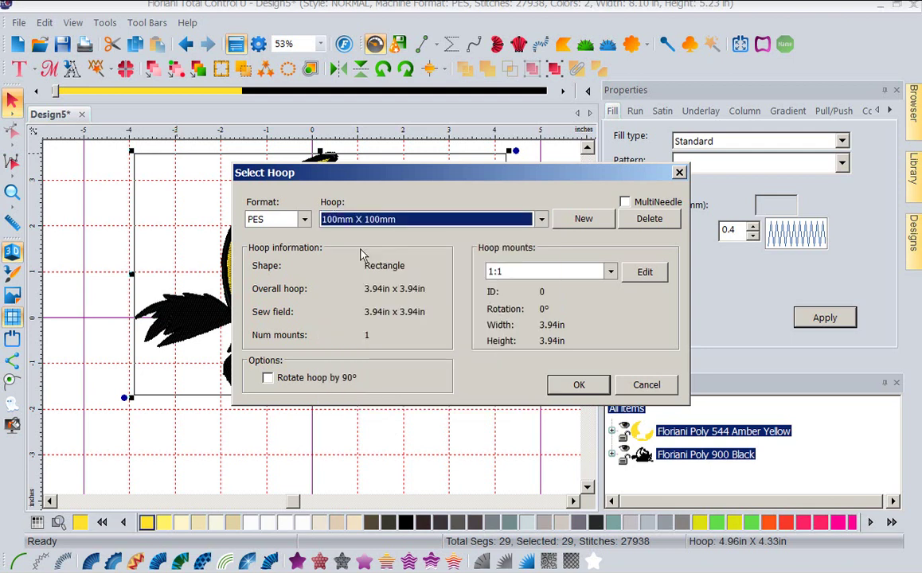
{"action": "left_click", "coordinate": [581, 385]}
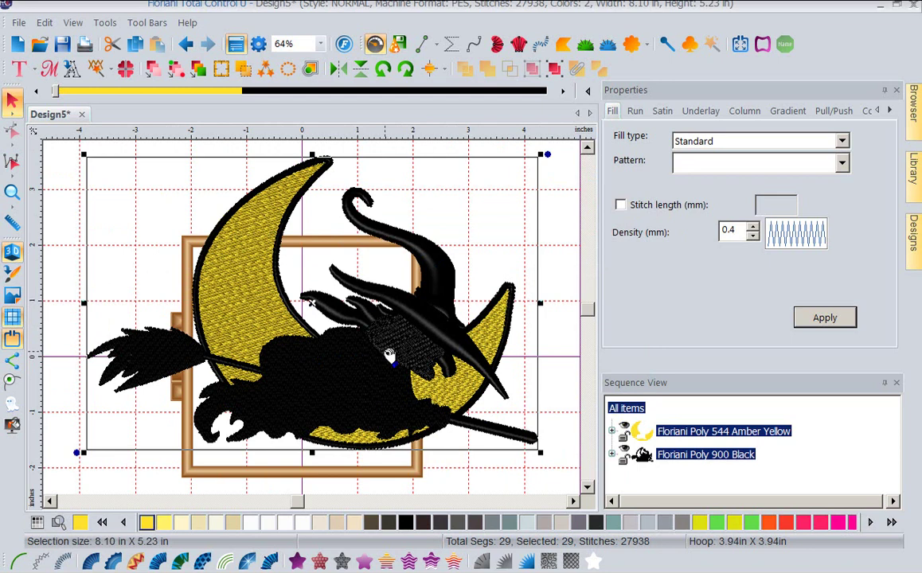
{"action": "left_click", "coordinate": [741, 44]}
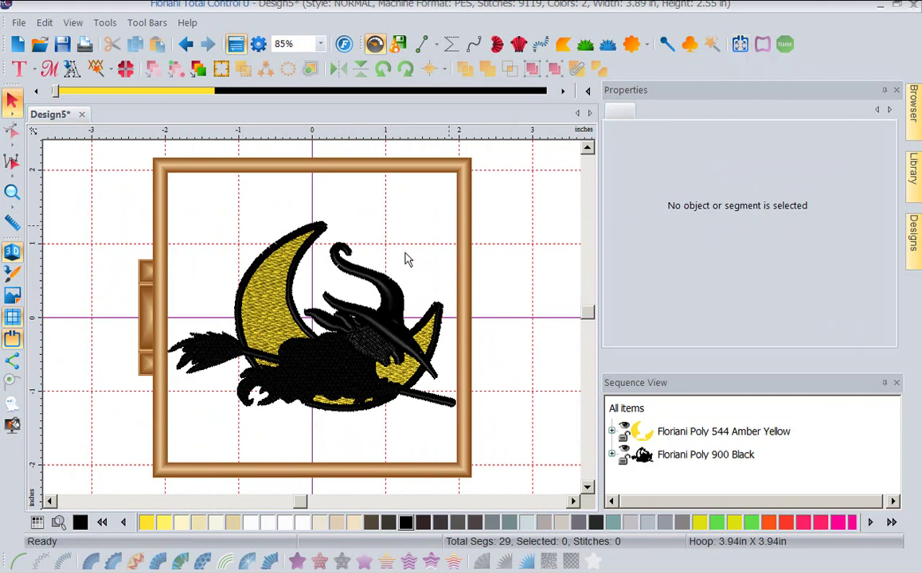
Step: Switch to the 130mm X 180mm hoop and fit the design to it
{"action": "left_click", "coordinate": [73, 23]}
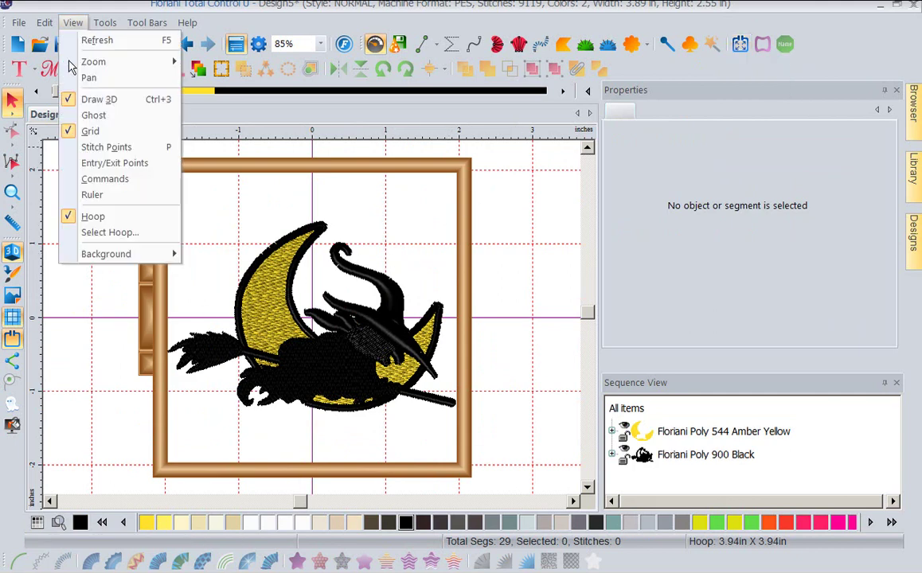
{"action": "left_click", "coordinate": [88, 232]}
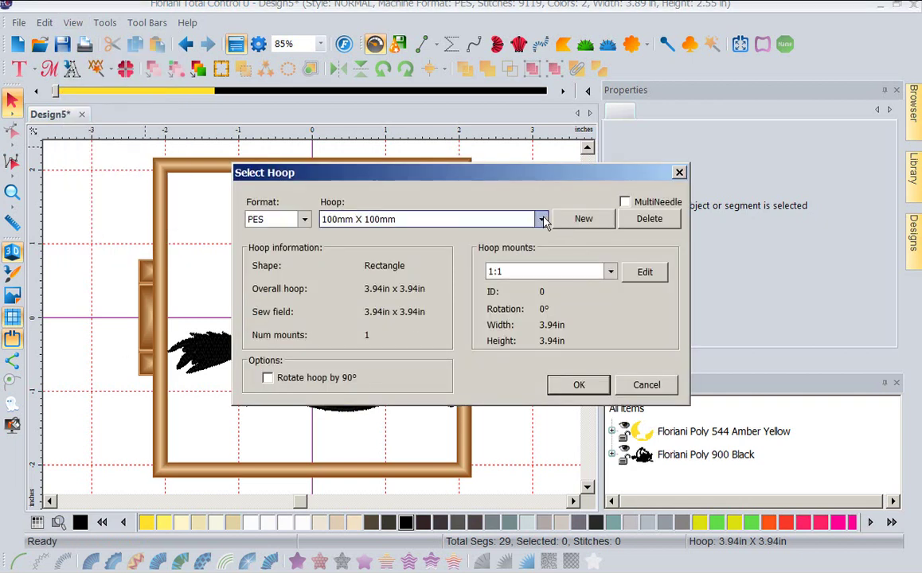
{"action": "left_click", "coordinate": [541, 219]}
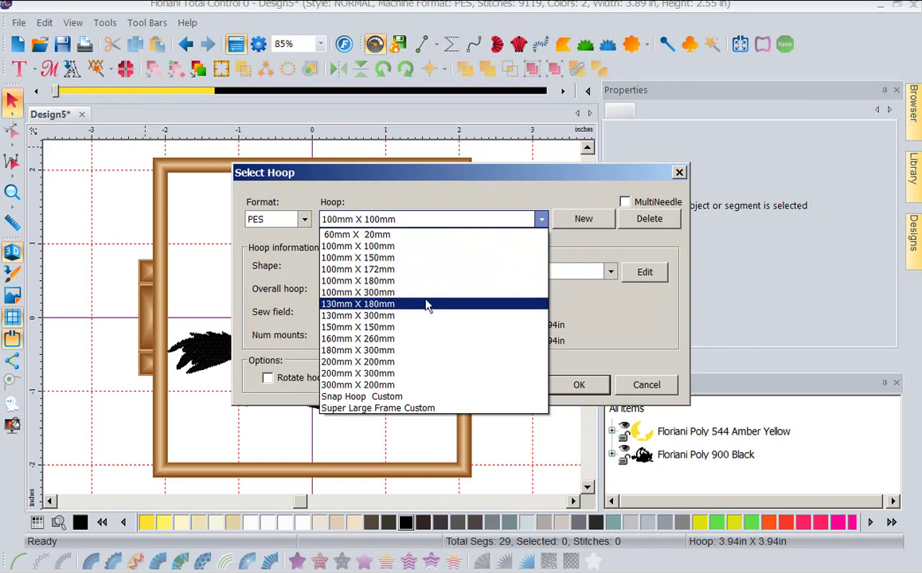
{"action": "left_click", "coordinate": [427, 305]}
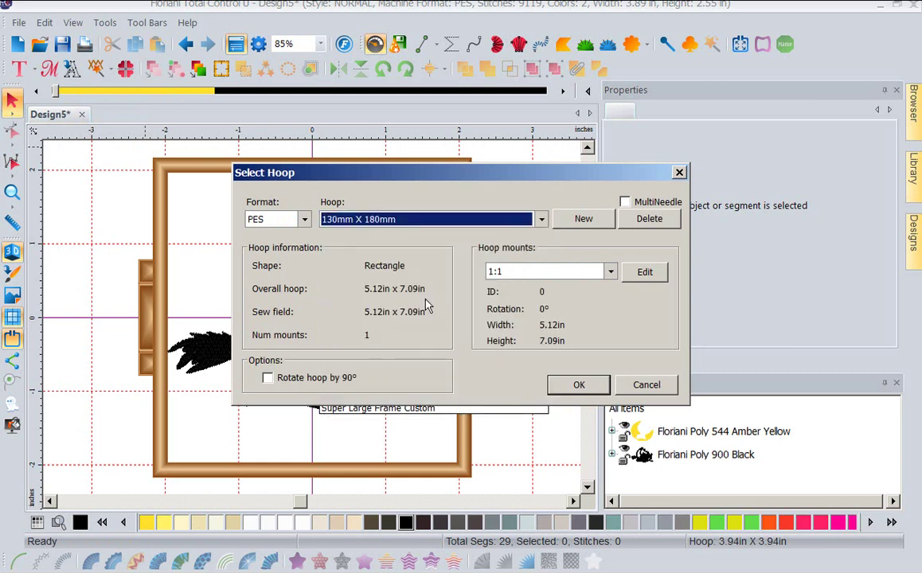
{"action": "left_click", "coordinate": [574, 385]}
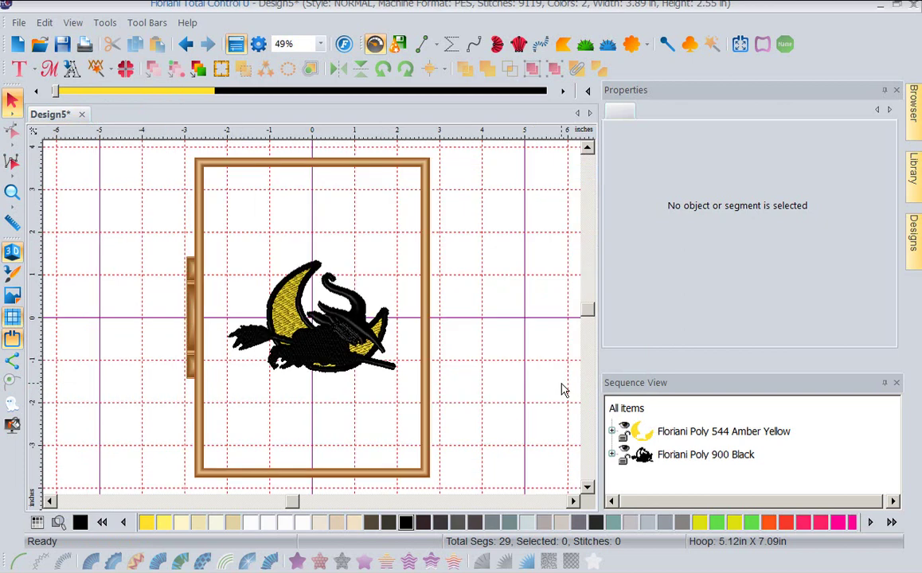
{"action": "left_click", "coordinate": [742, 44]}
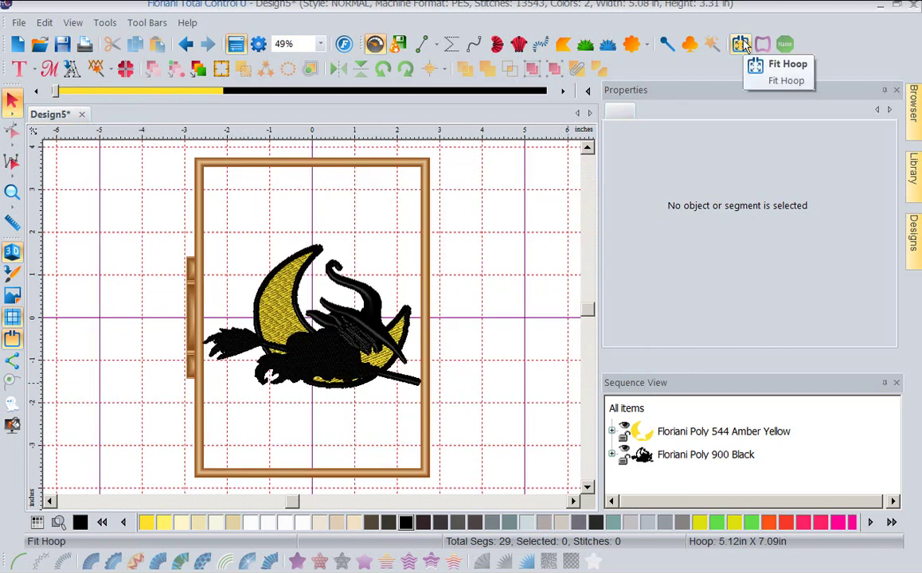